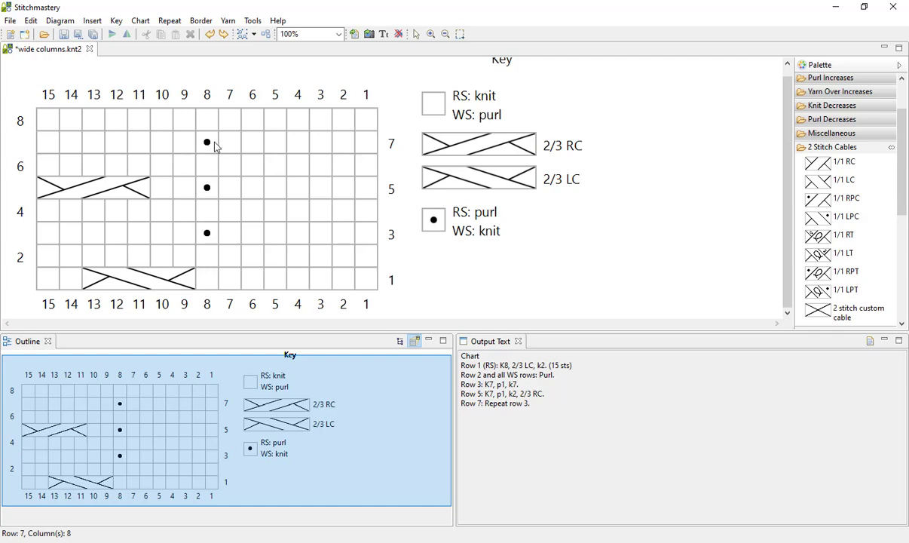
- Select the whole of column 8, including its cells and column numbers, with the marquee selection tool
click(208, 94)
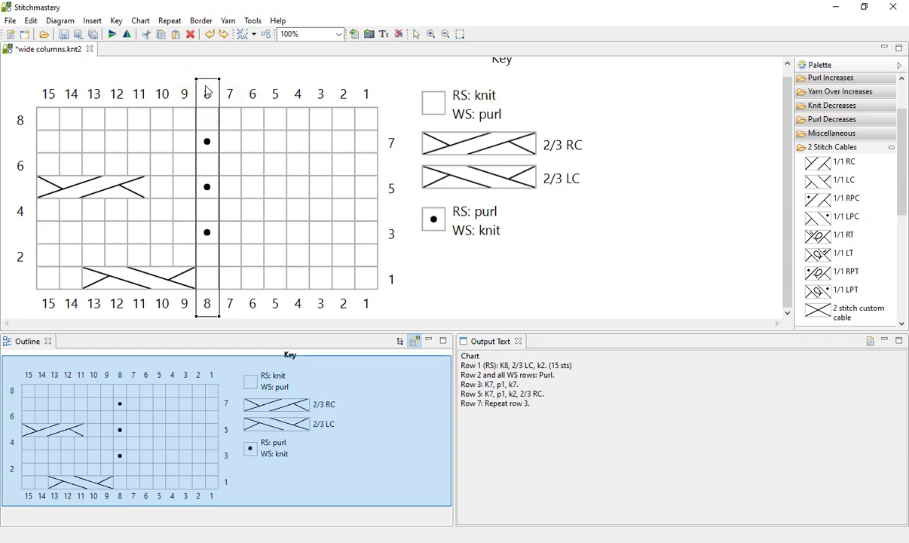
click(460, 33)
click(487, 247)
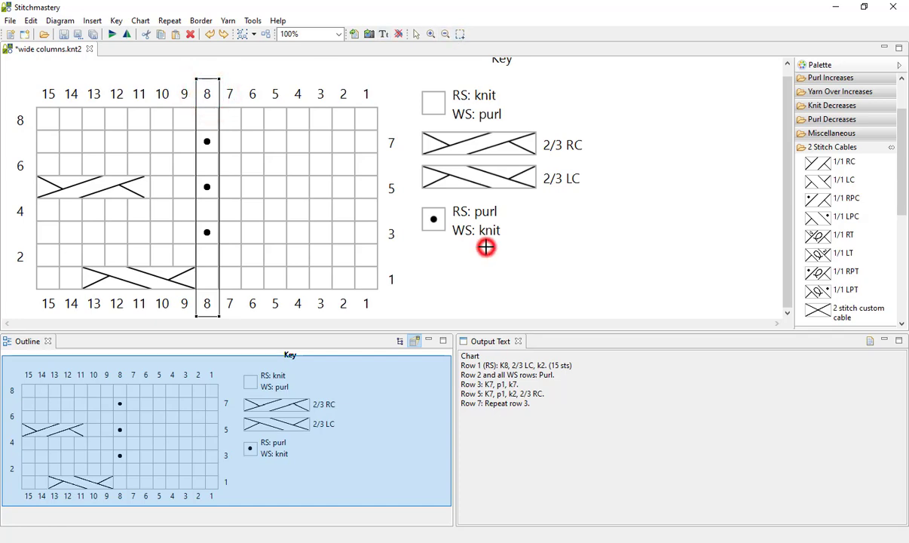
click(459, 34)
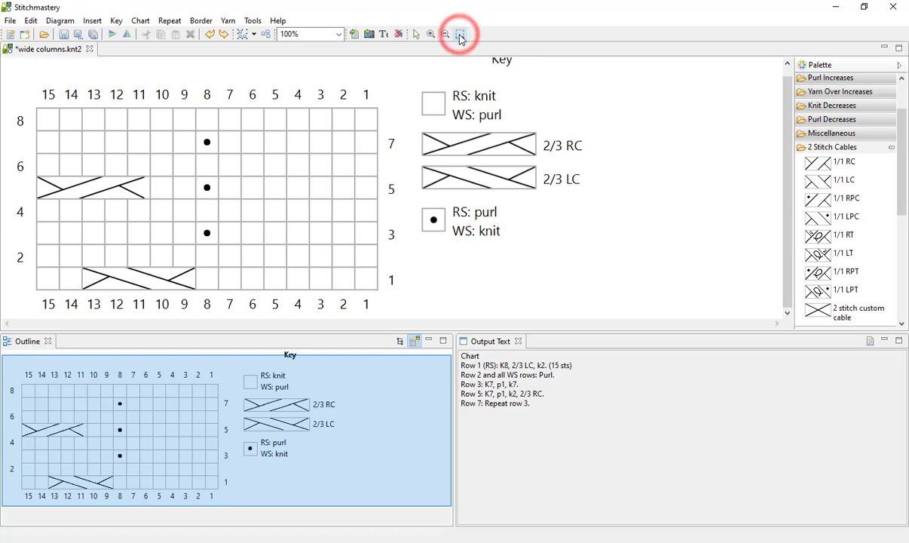
click(188, 96)
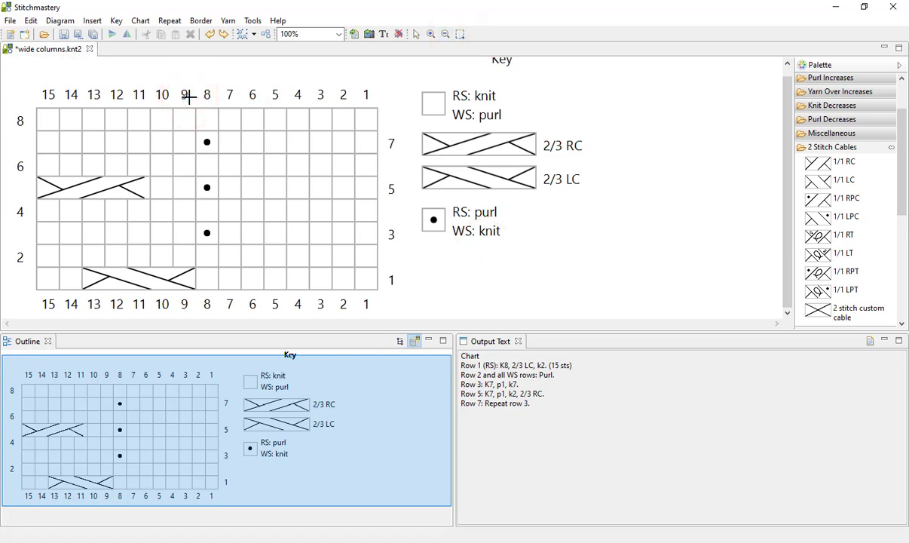
drag(189, 96, 224, 300)
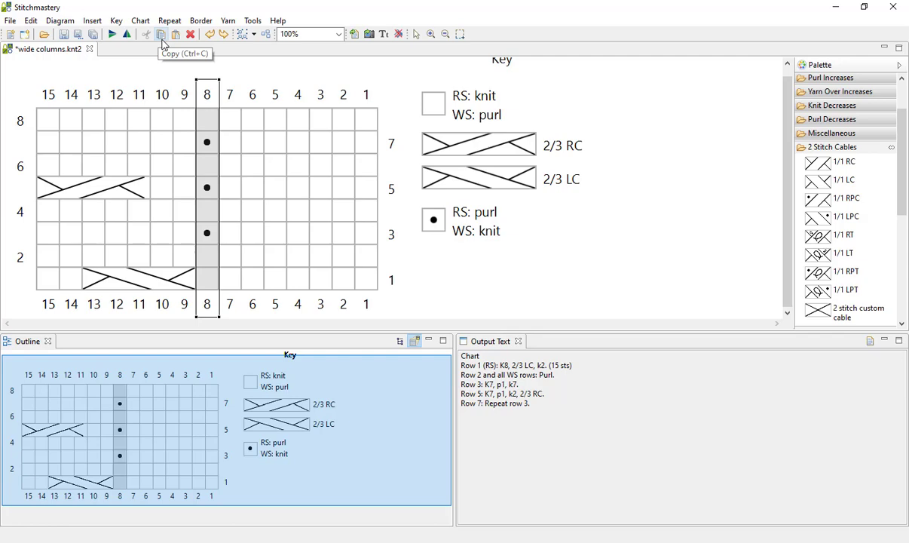
- Copy column 8 with the standard selection tool and paste it into column 4 from its row 8 cell
click(31, 21)
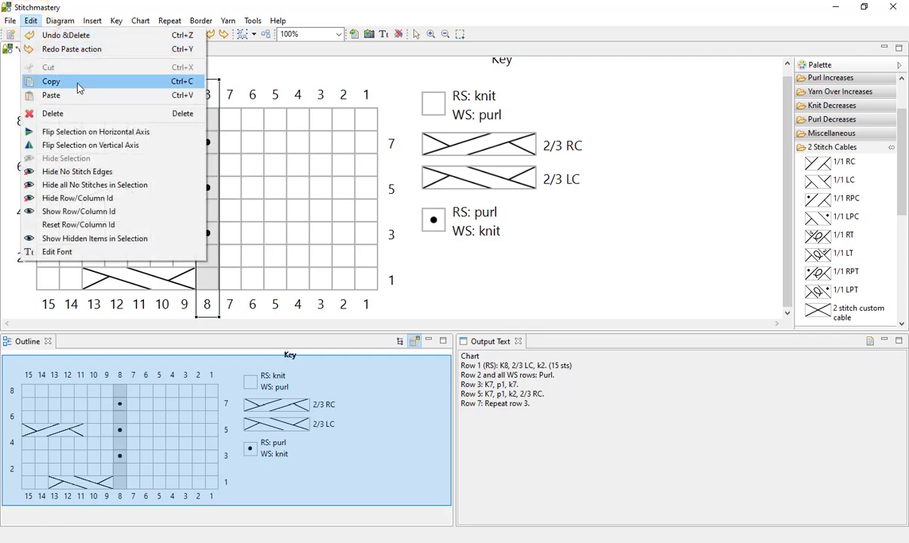
click(406, 71)
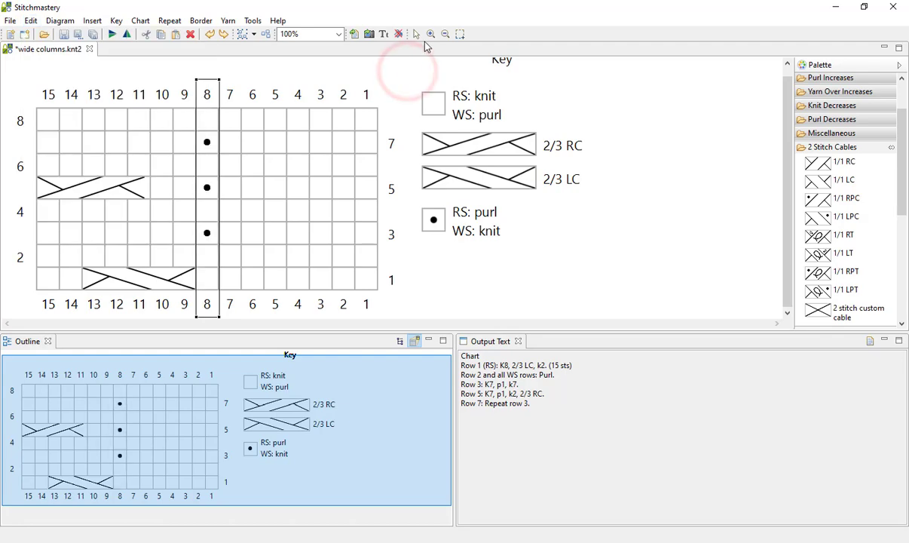
click(415, 34)
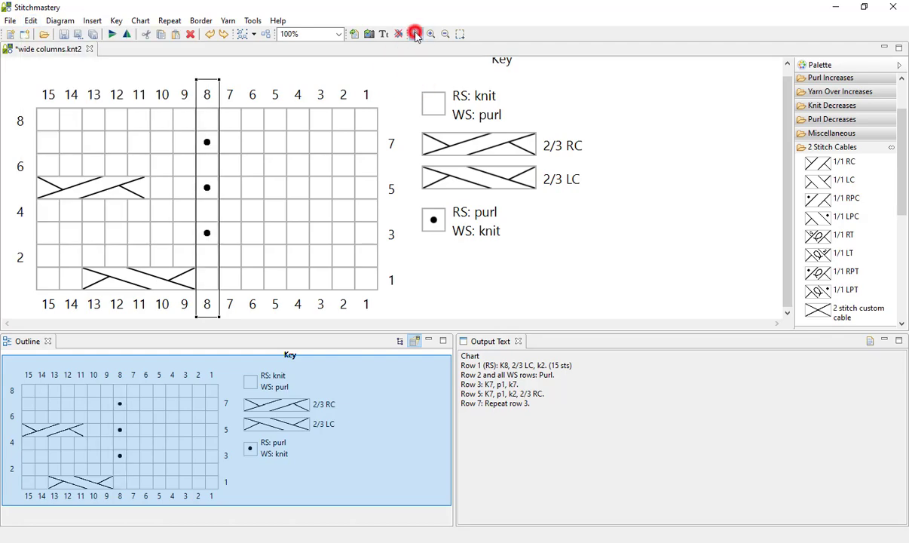
click(199, 97)
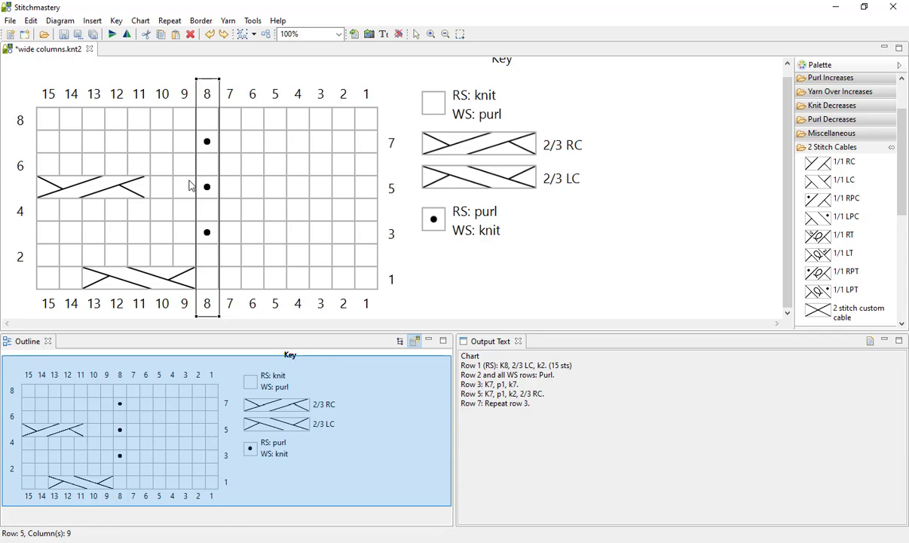
click(297, 118)
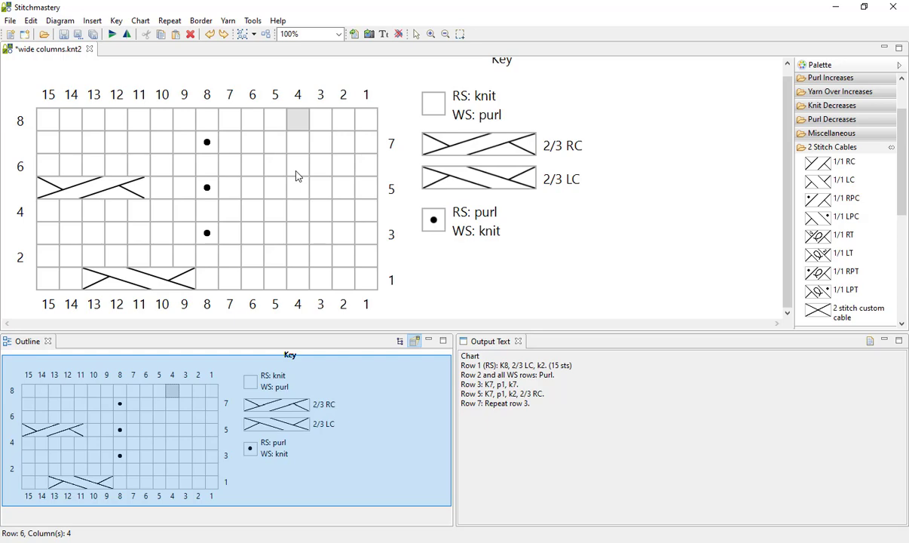
click(224, 34)
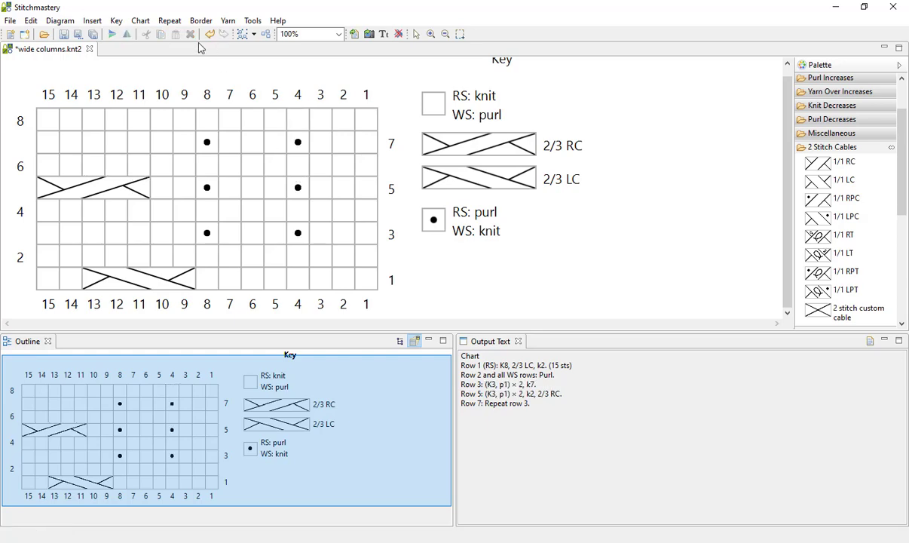
- Paste the copied column into columns 5 and 3, targeting the row 4 cell of each
click(251, 81)
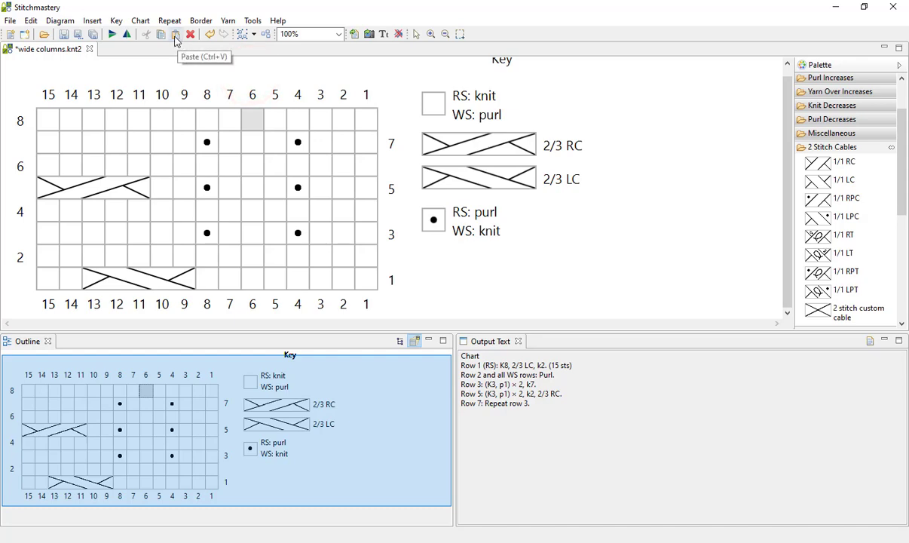
click(30, 23)
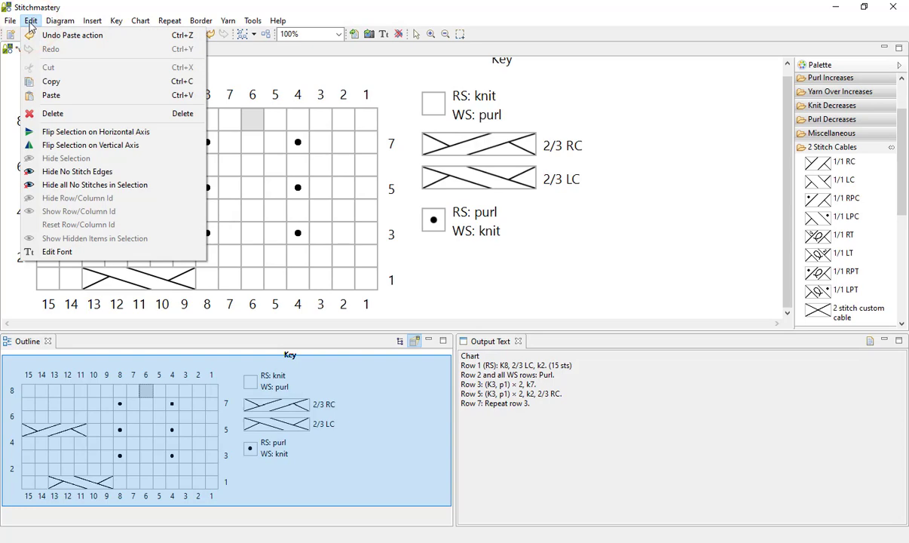
click(30, 21)
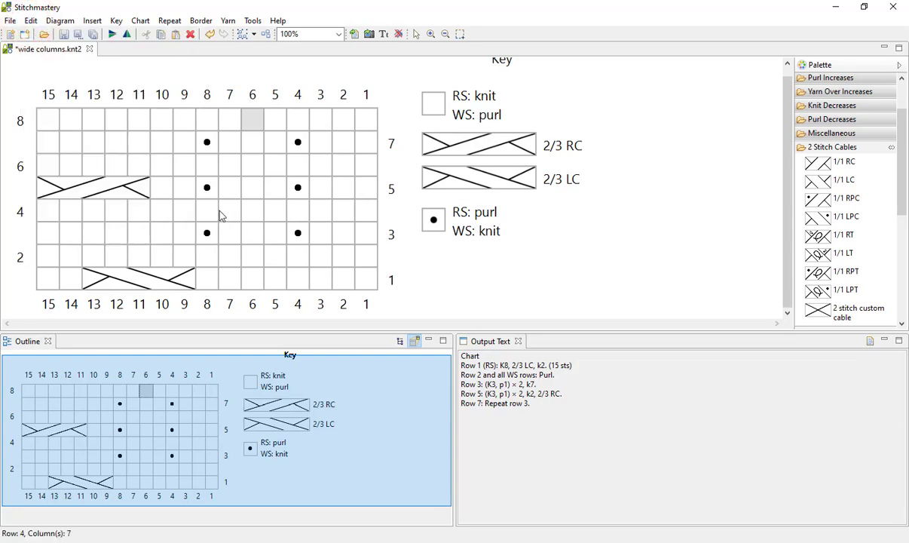
click(248, 212)
click(280, 215)
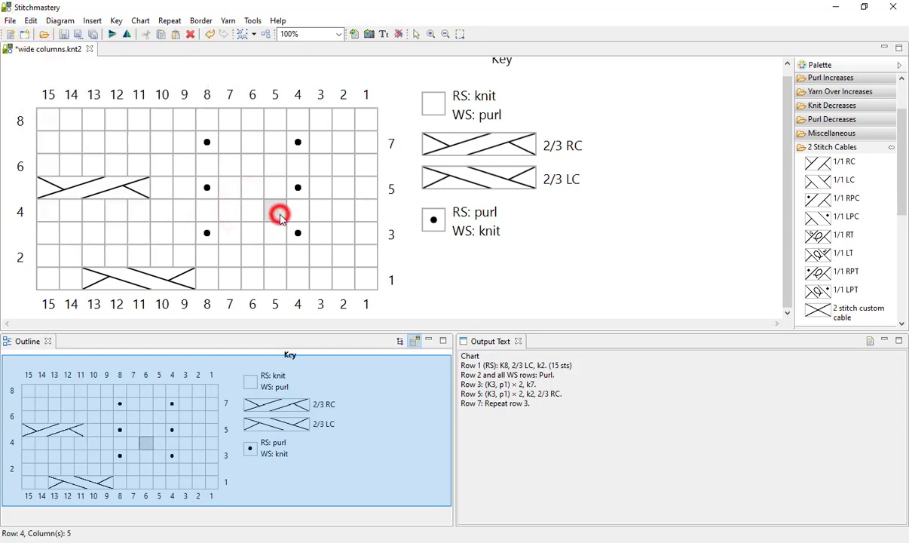
key(ctrl+v)
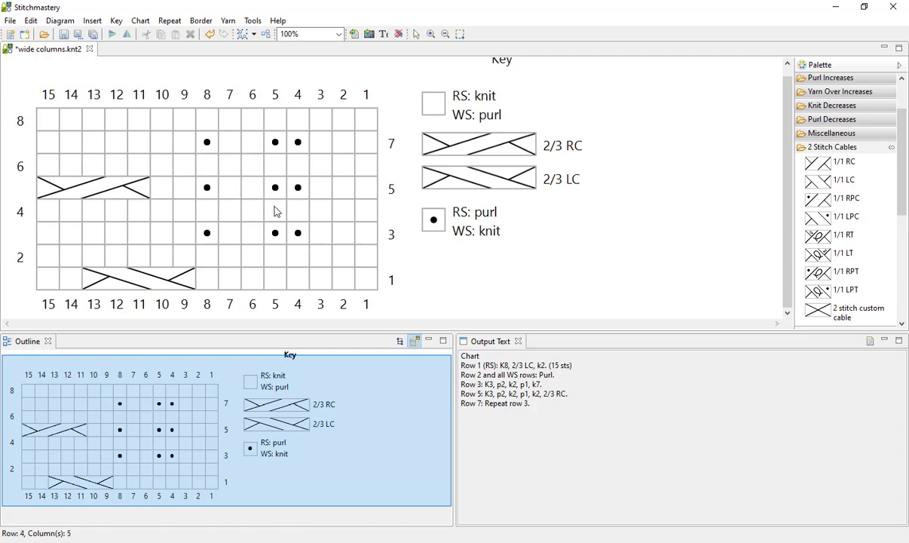
click(321, 205)
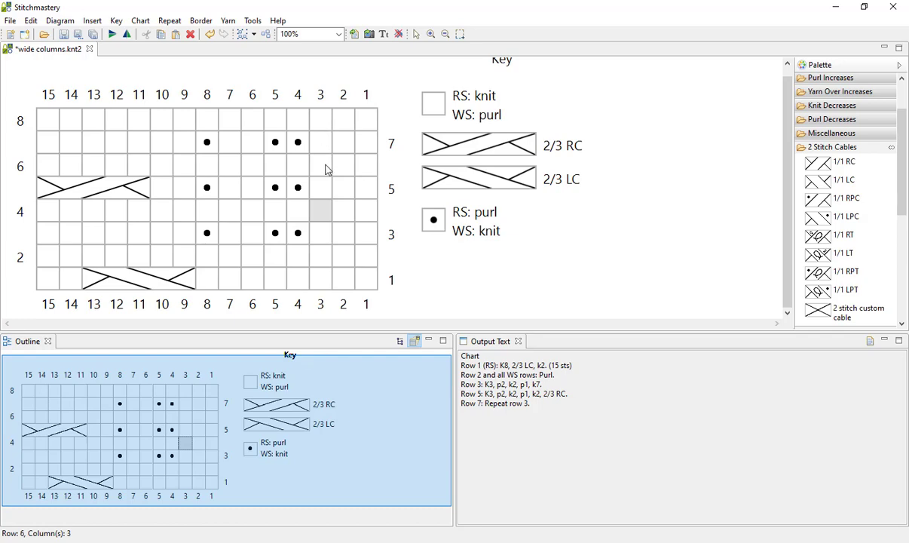
mouse_move(326, 170)
mouse_down()
mouse_move(324, 126)
mouse_move(323, 264)
mouse_up()
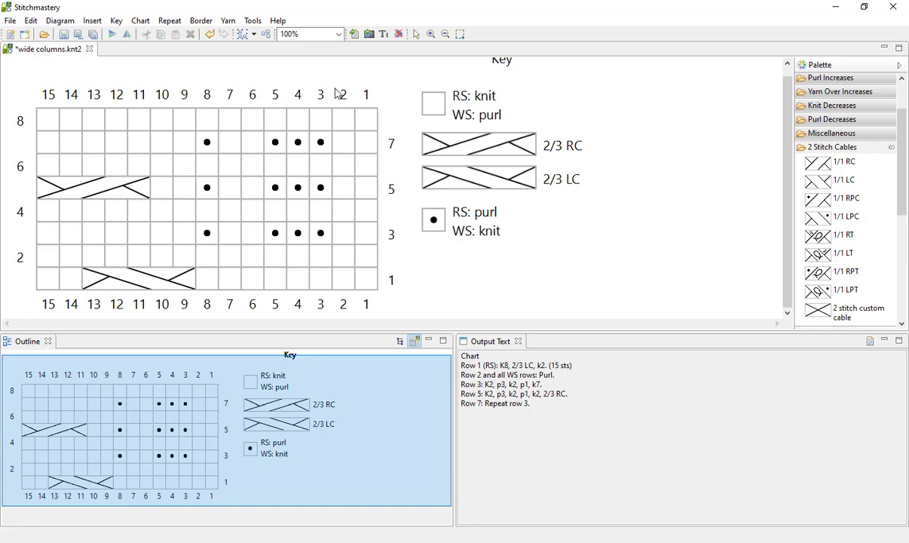
- Select only column 11, which cuts through both cables, and check whether it can be copied
click(140, 96)
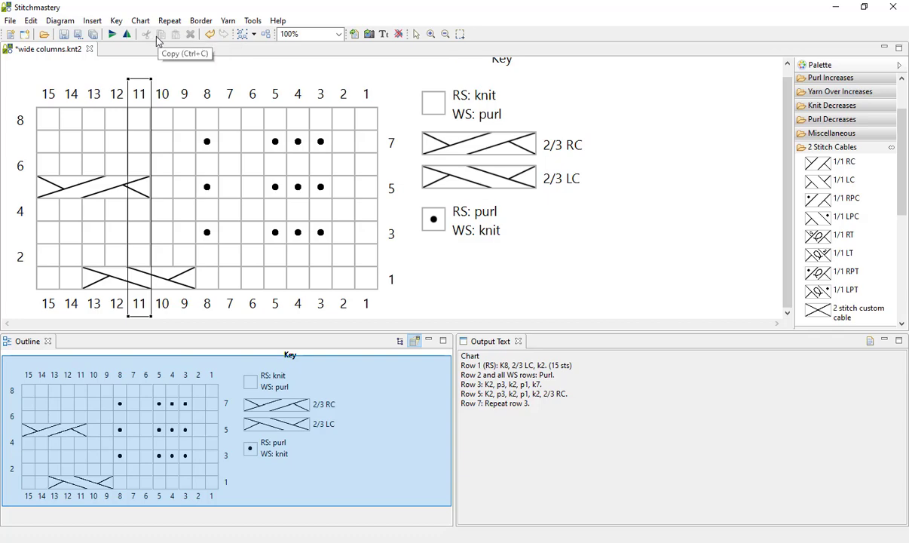
click(30, 21)
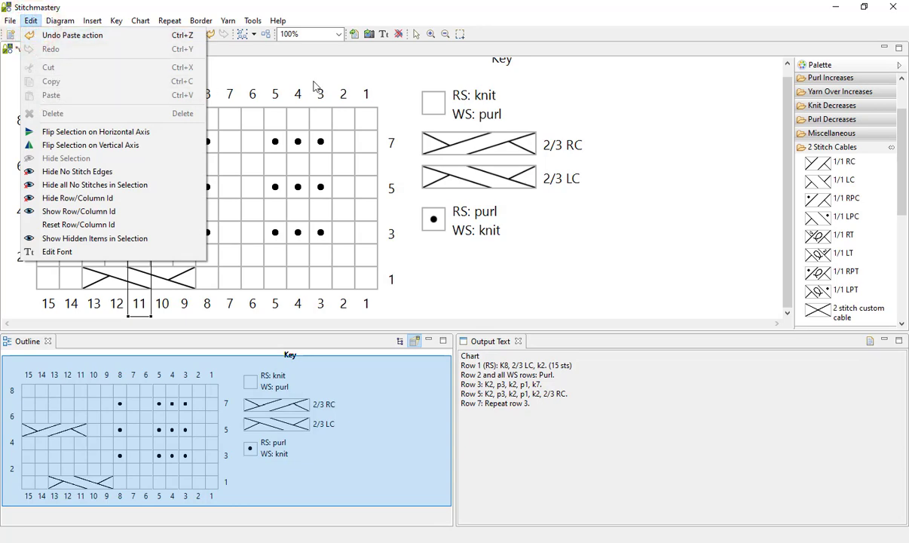
click(675, 110)
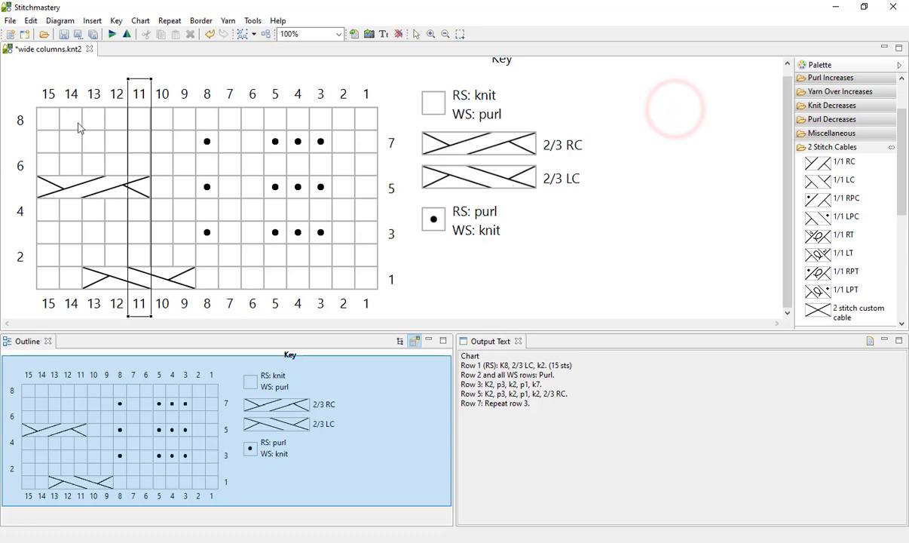
key(ctrl+z)
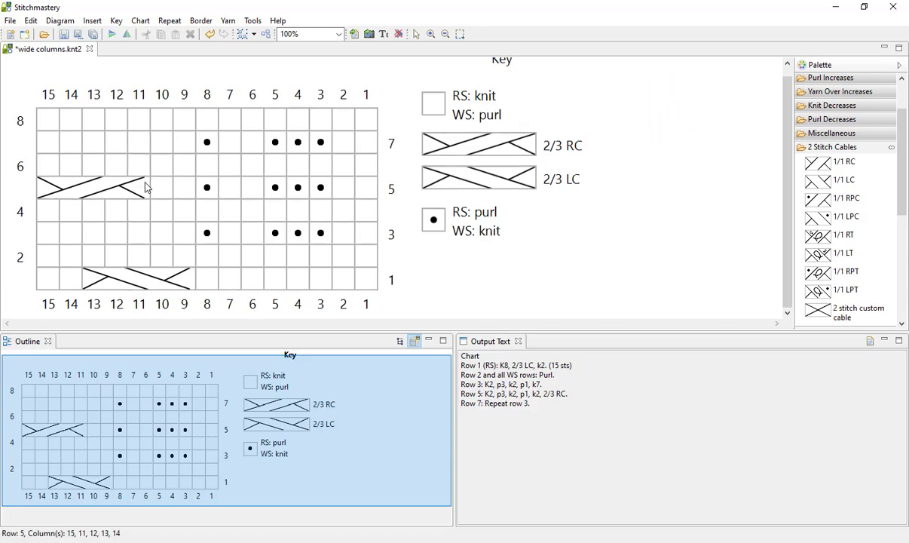
click(140, 94)
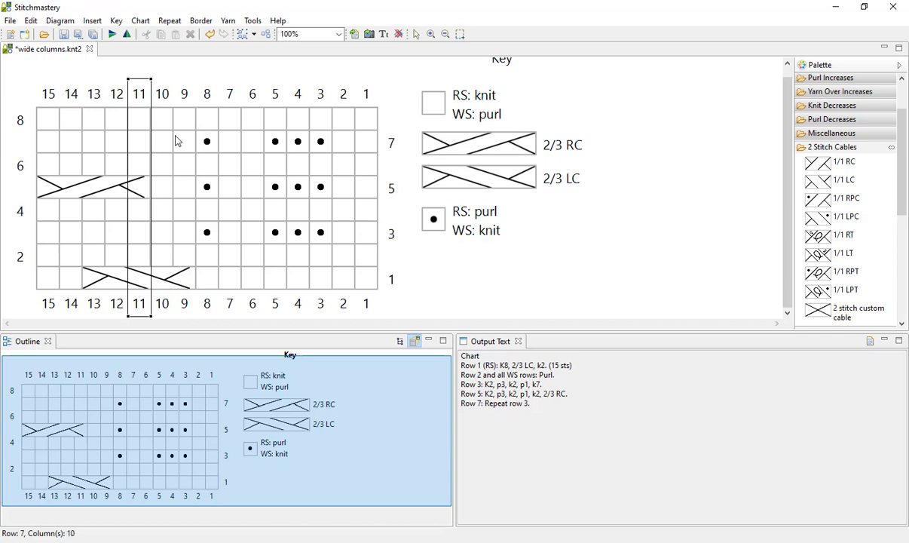
- Select columns 9 through 15 together and check the availability of the cut, copy and paste commands
click(184, 95)
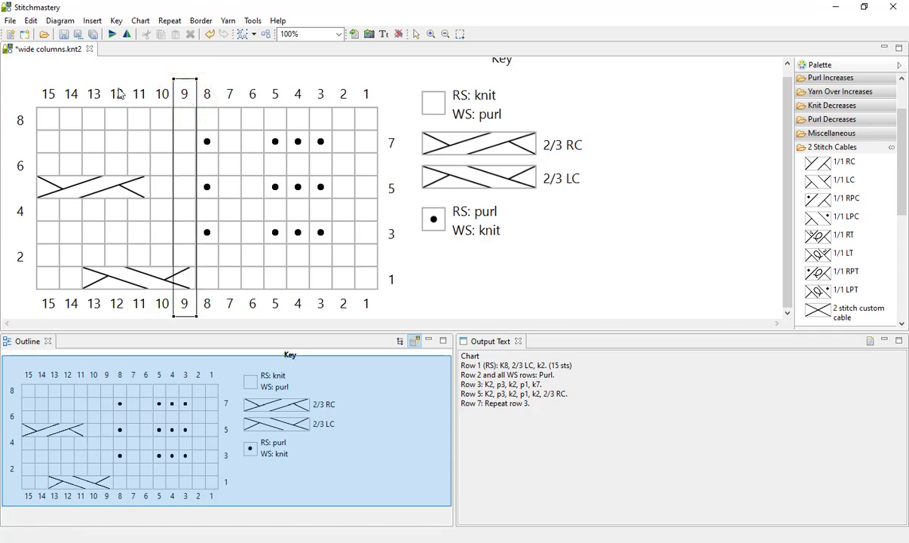
shift+click(47, 95)
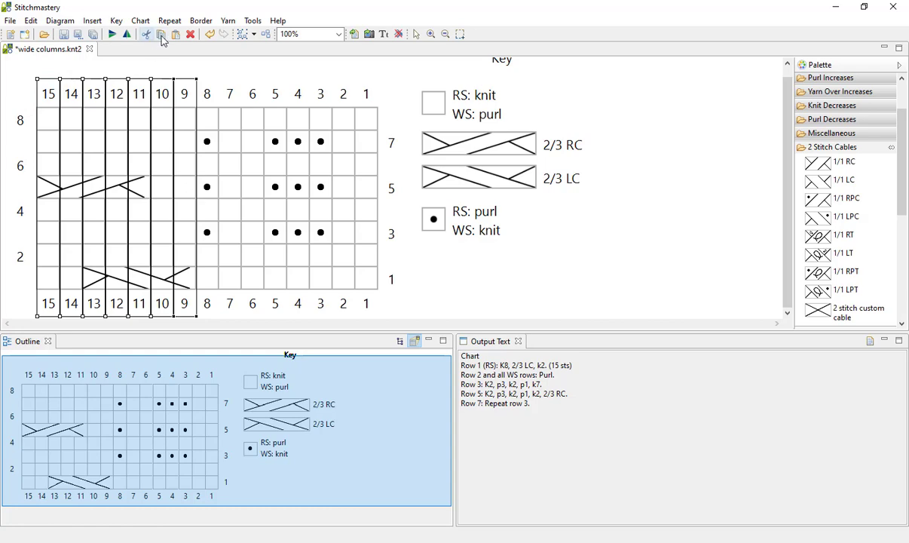
click(31, 21)
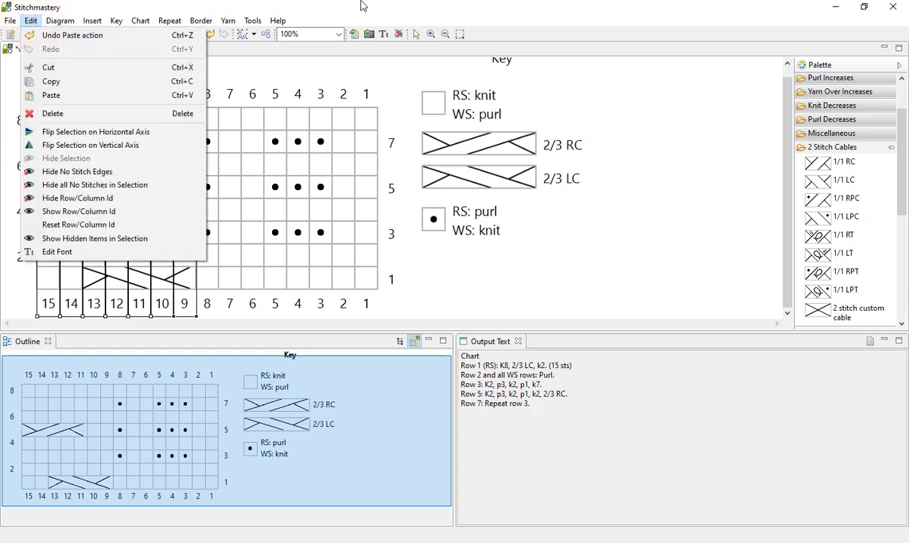
click(270, 177)
- Build up a column selection from column 9 through columns 10, 13 and 15 until it fully contains both cables
click(184, 94)
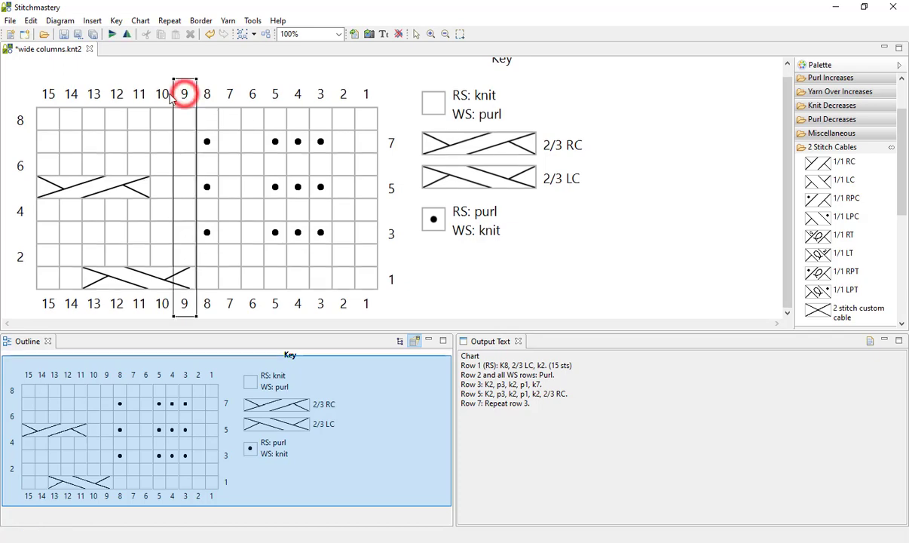
shift+click(162, 94)
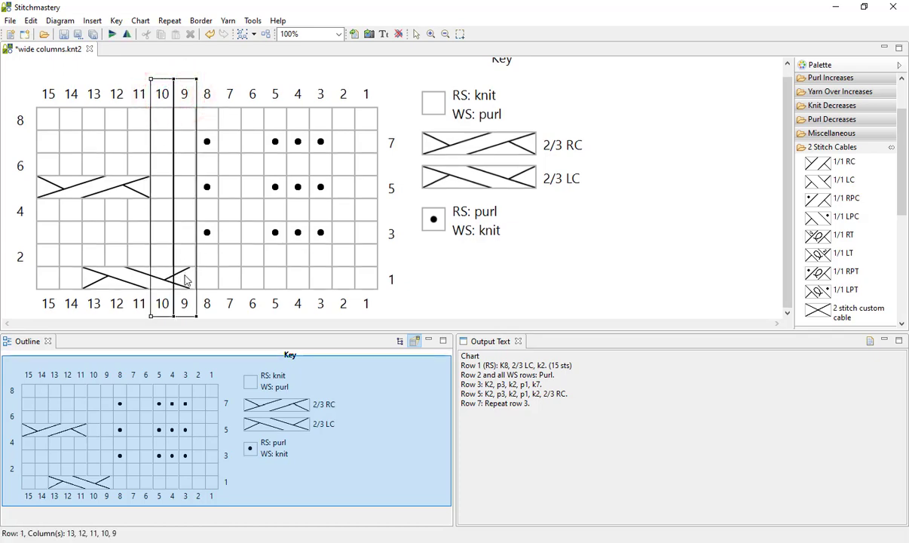
shift+click(93, 96)
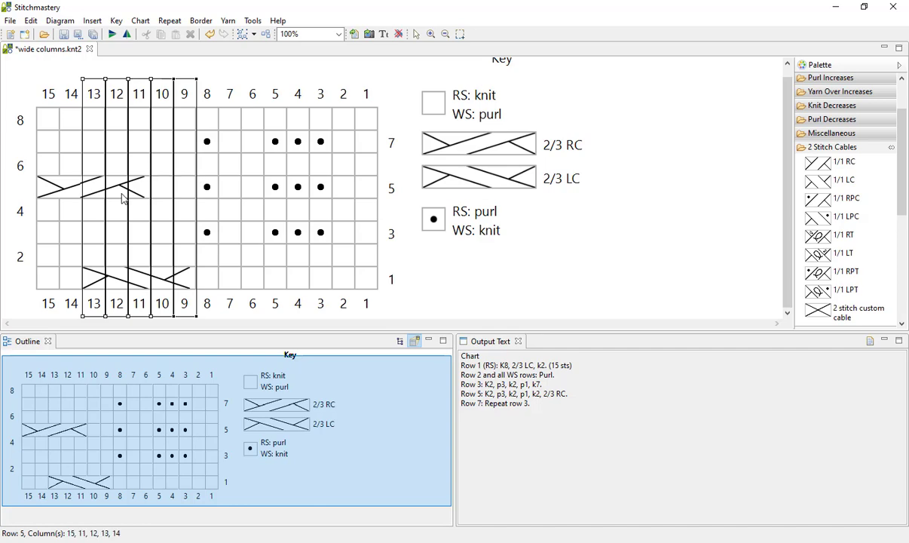
shift+click(49, 94)
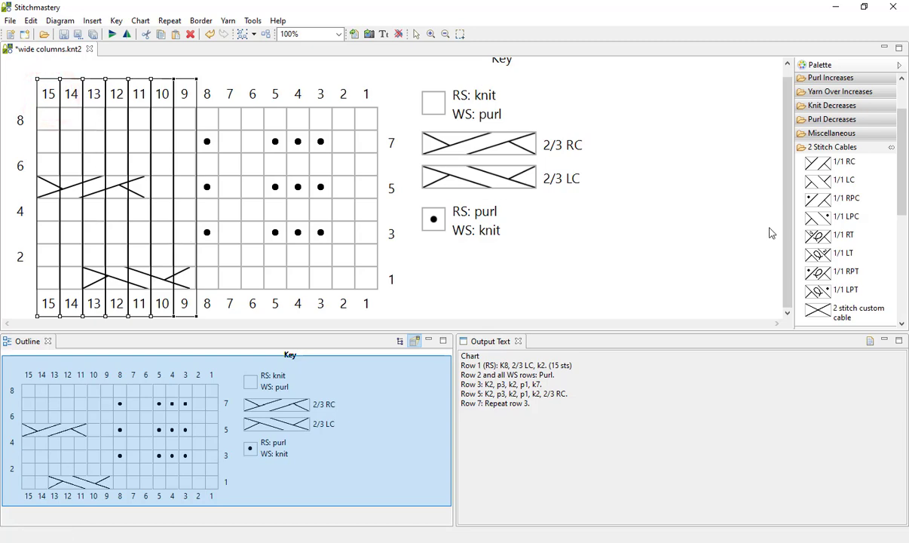
- Clear the column selection and place a 1/1 RC cable in row 5 across columns 7 and 6
click(737, 260)
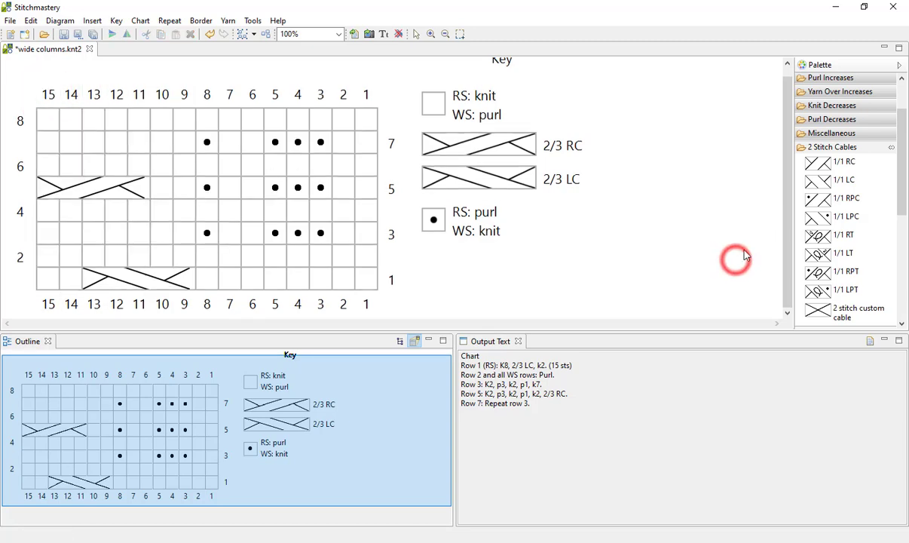
click(816, 161)
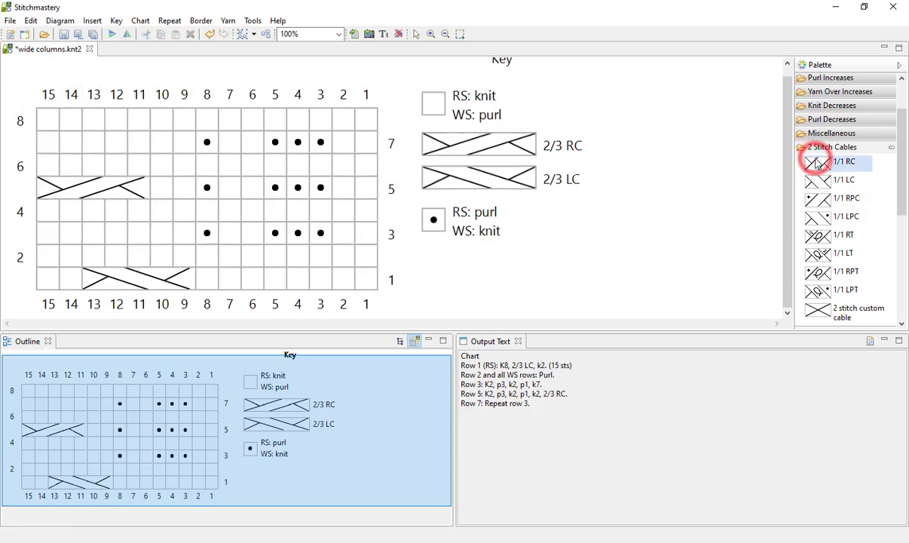
click(240, 188)
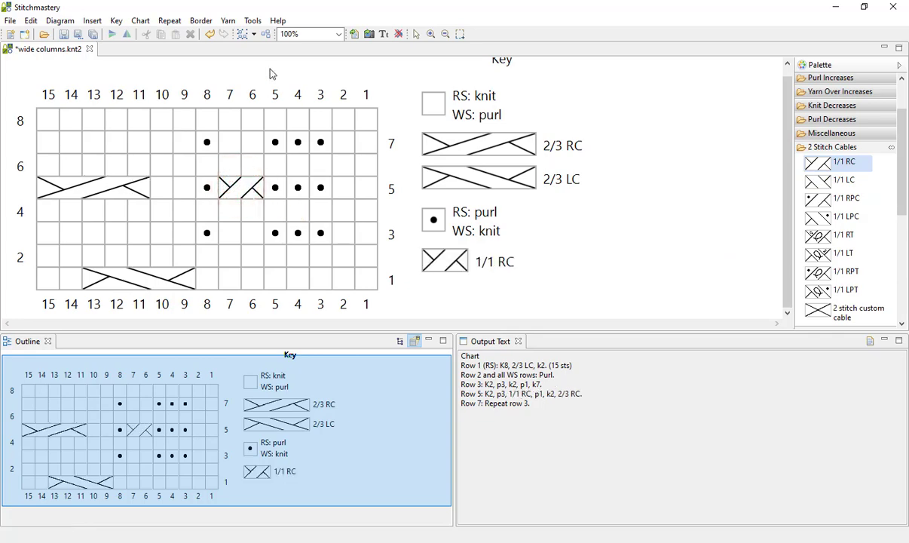
- Copy columns 6 and 7 together and paste them into columns 2 and 1, targeting the row 8 cell of column 2
click(254, 95)
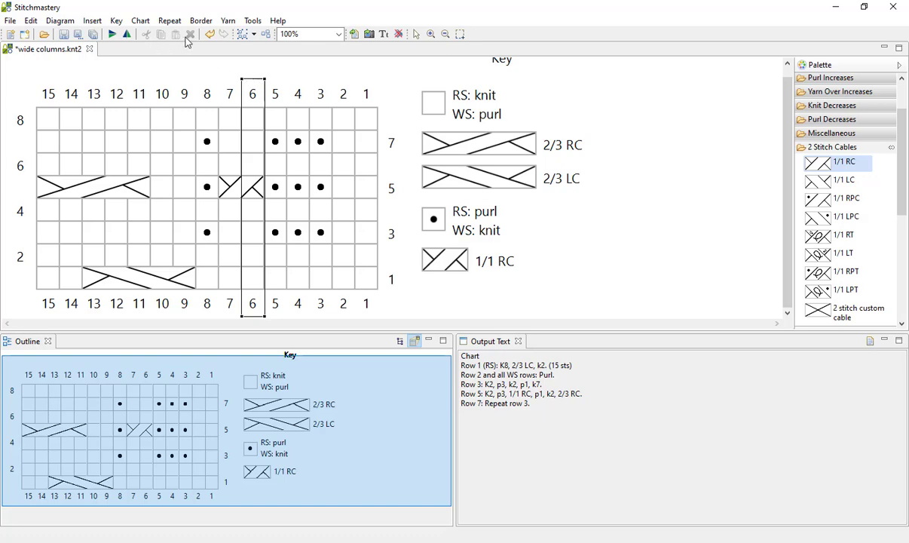
shift+click(230, 94)
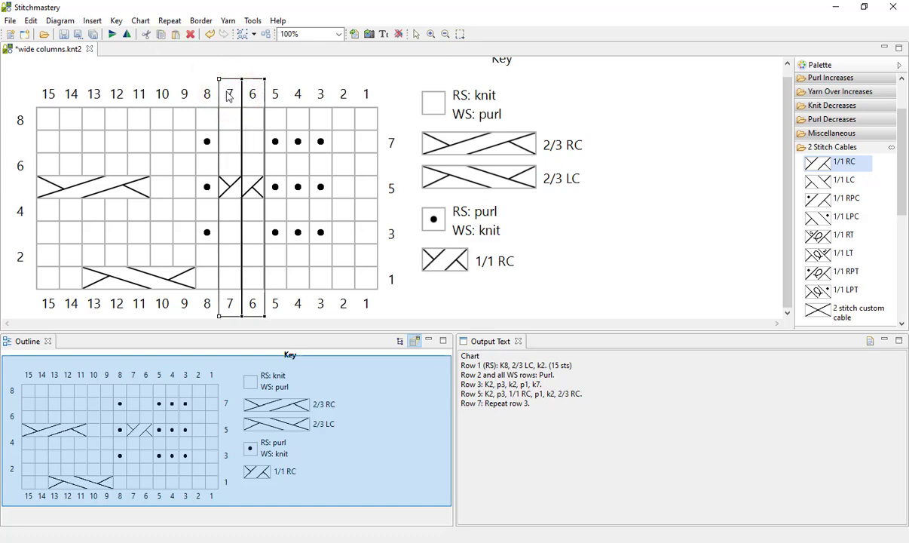
click(161, 35)
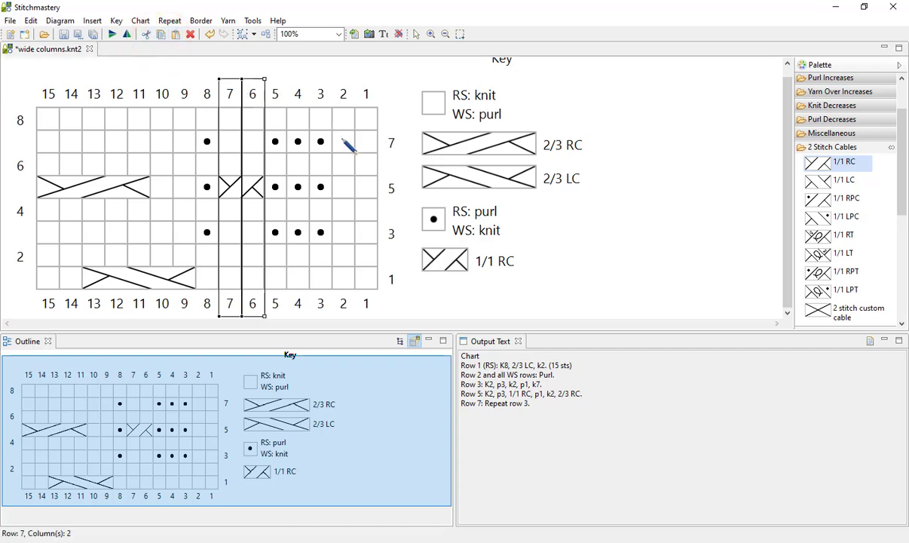
click(414, 36)
click(338, 123)
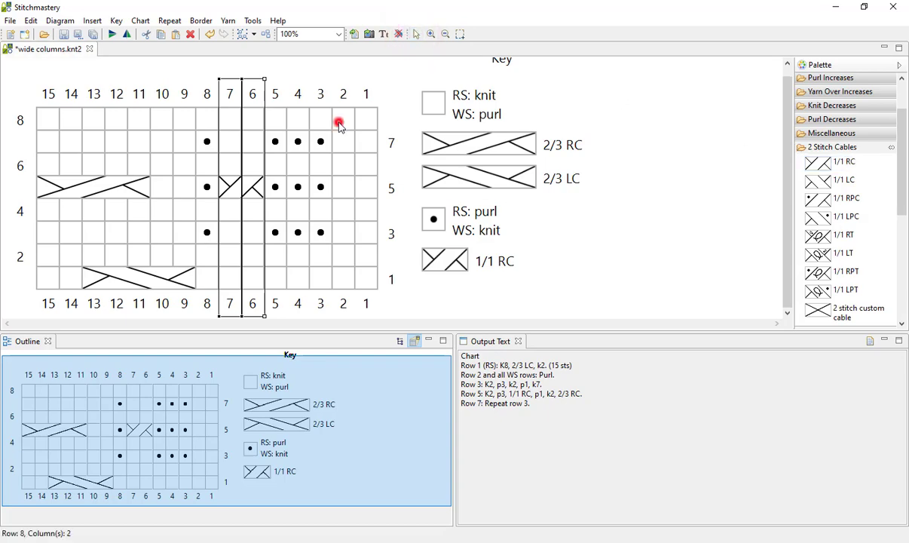
click(175, 34)
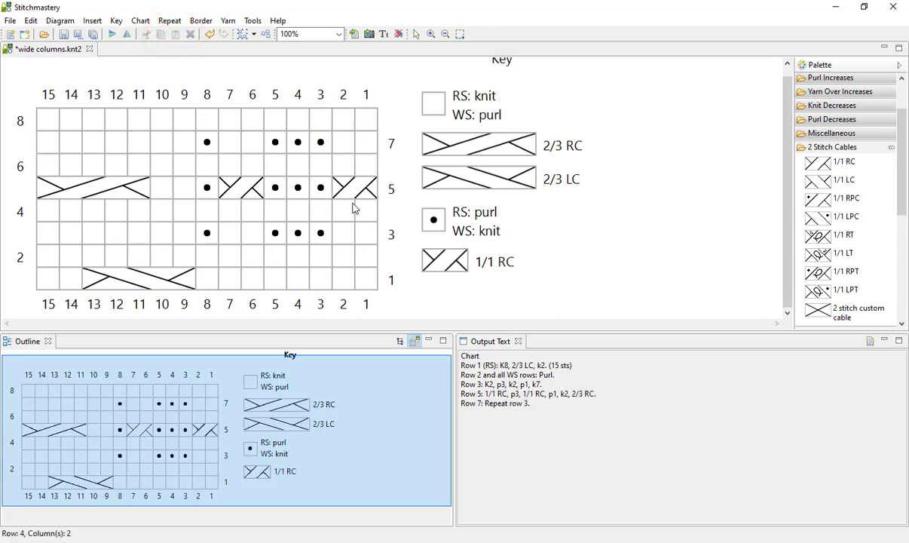